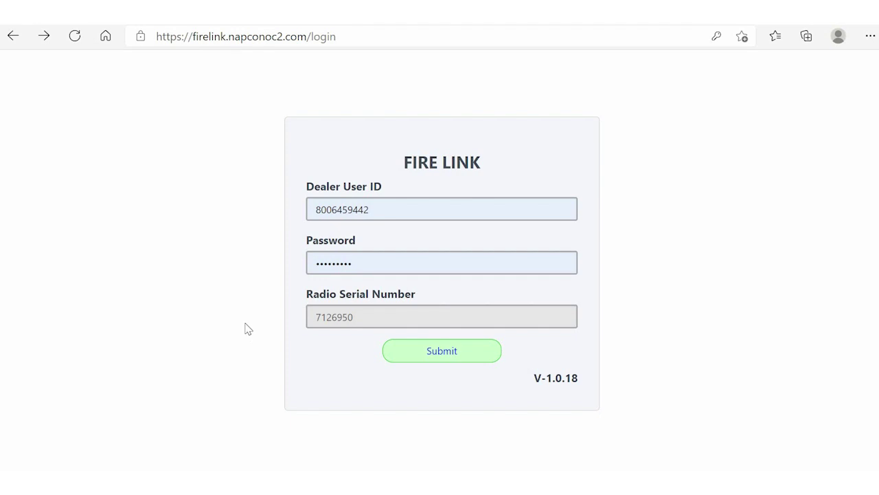
Submit the dealer login with the entered user ID, password and radio serial number
click(442, 360)
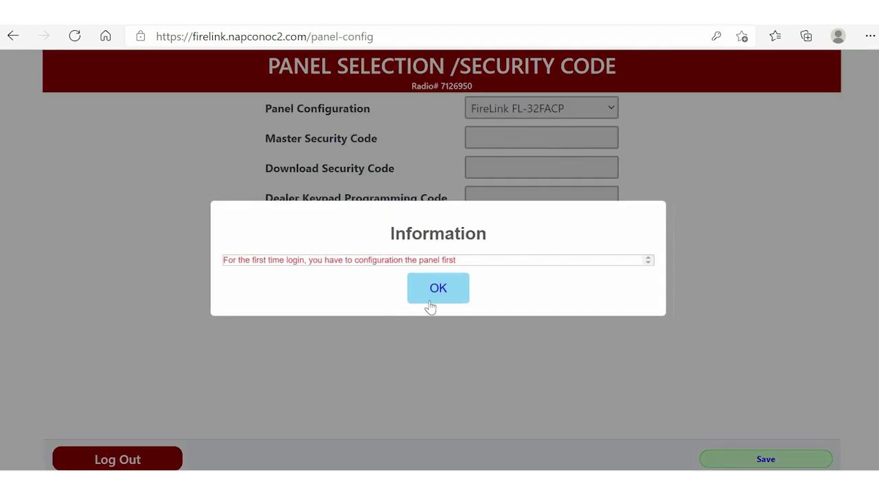
Keep FireLink FL-32FACP as the panel type, enter the master security code and save
click(433, 306)
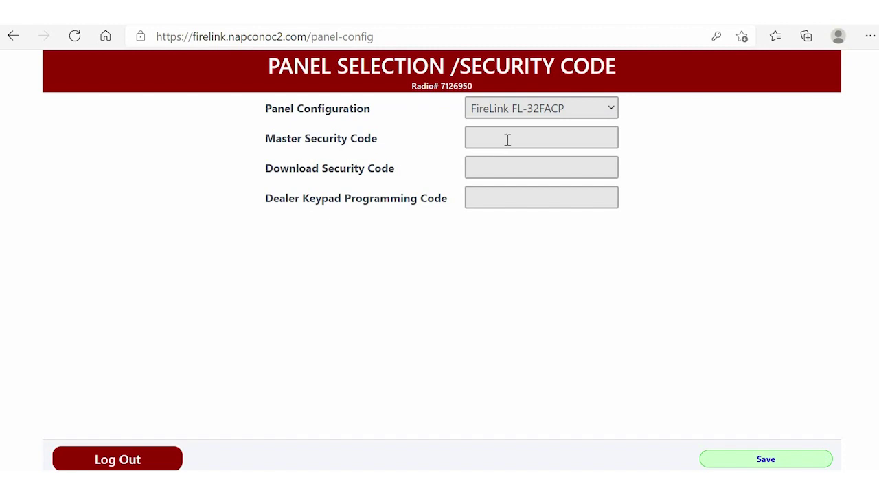
click(578, 115)
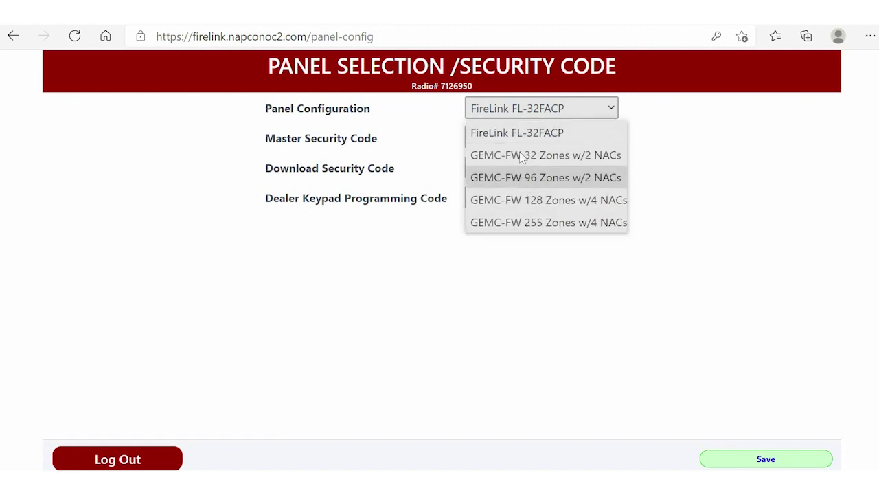
click(517, 132)
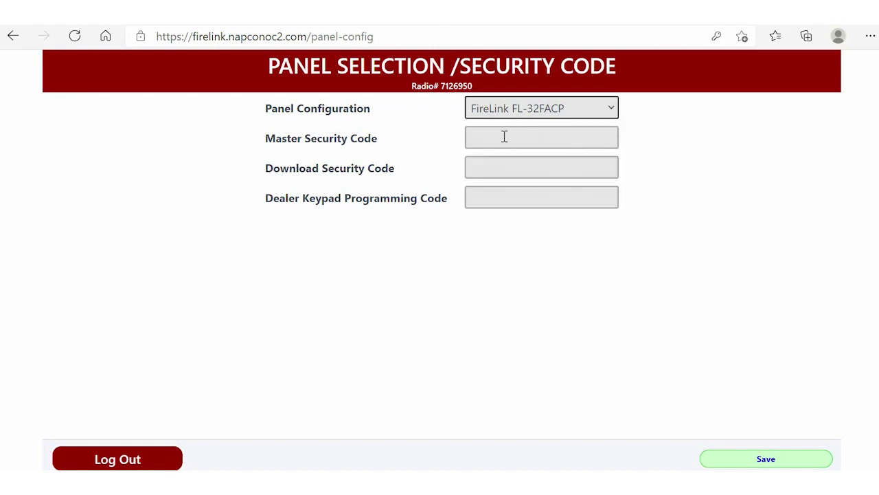
click(505, 137)
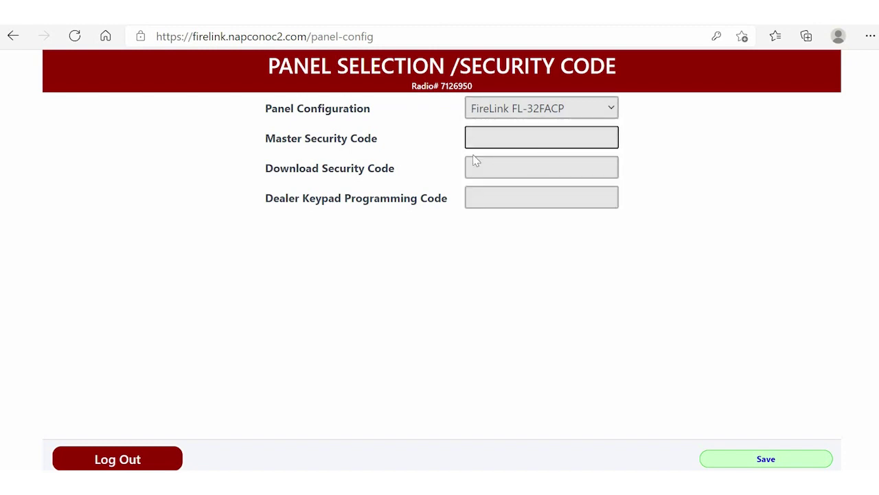
click(744, 459)
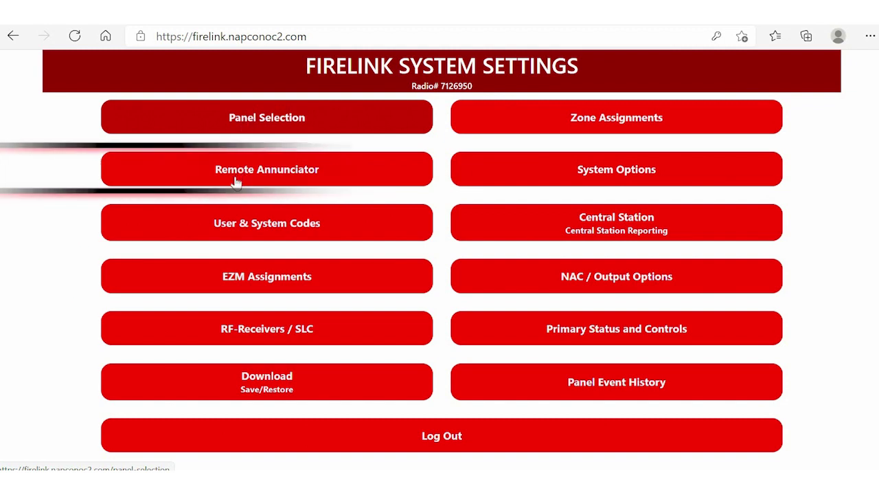
click(290, 180)
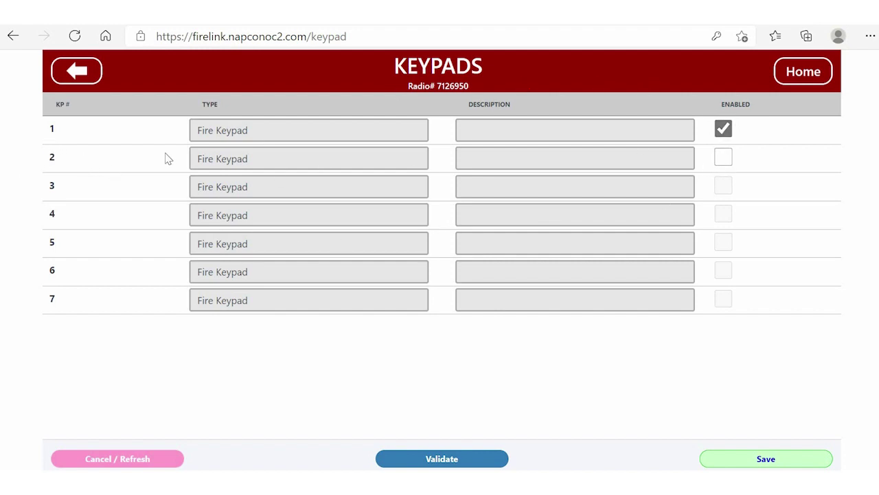
click(723, 158)
click(724, 158)
click(805, 82)
click(414, 294)
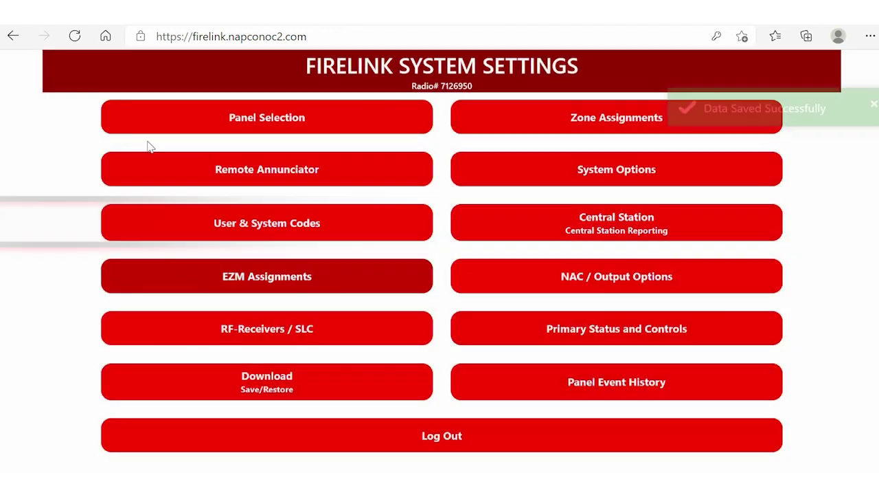
click(253, 232)
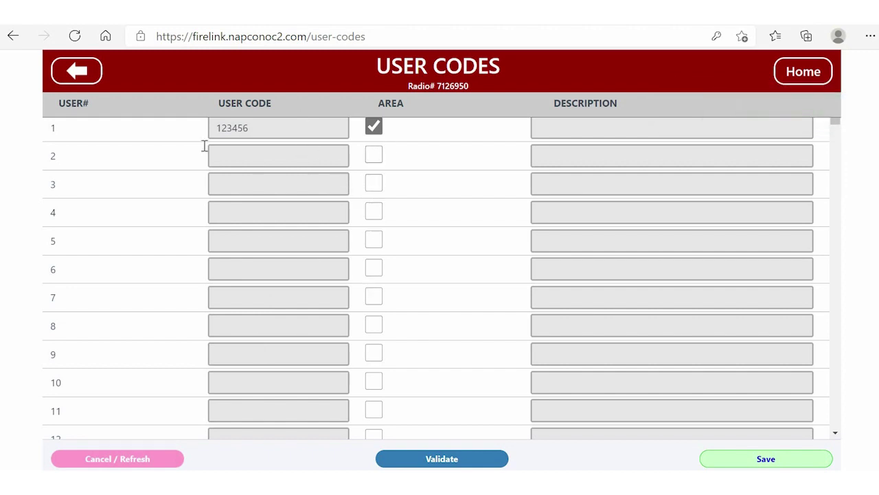
click(68, 71)
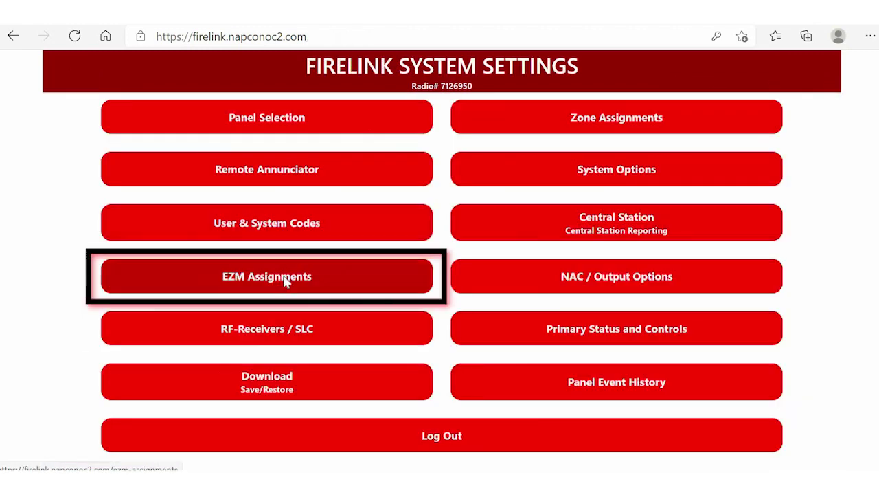
click(286, 282)
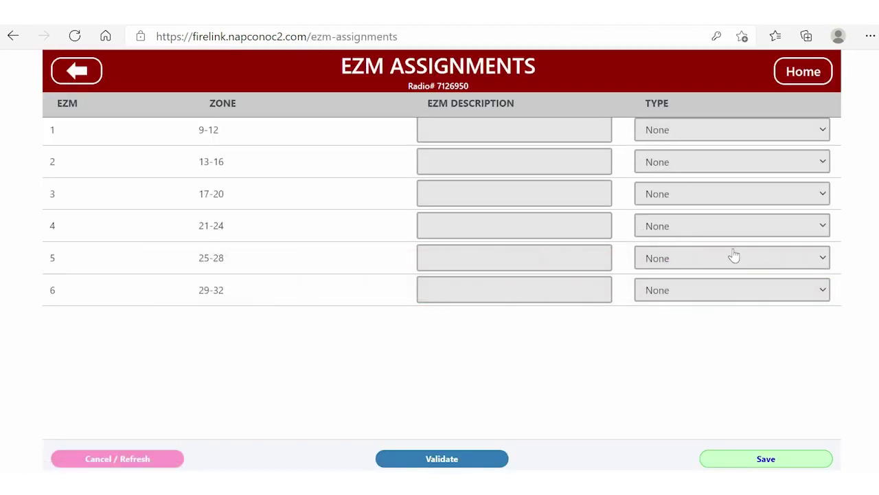
Leave the EZM 1 type at None and return to the settings menu
click(705, 132)
click(704, 132)
click(704, 133)
click(647, 128)
click(85, 81)
On RF-Receivers / SLC, set Address #1 to None after briefly choosing SLC Fire
click(232, 338)
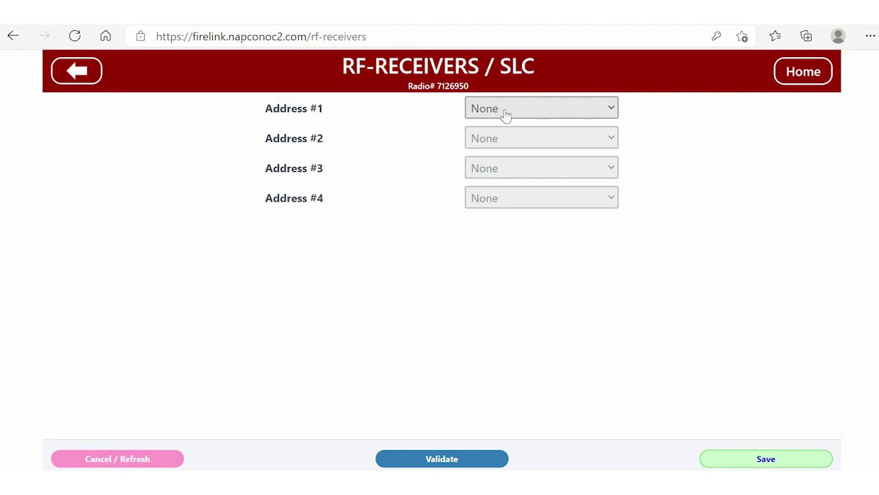
click(506, 113)
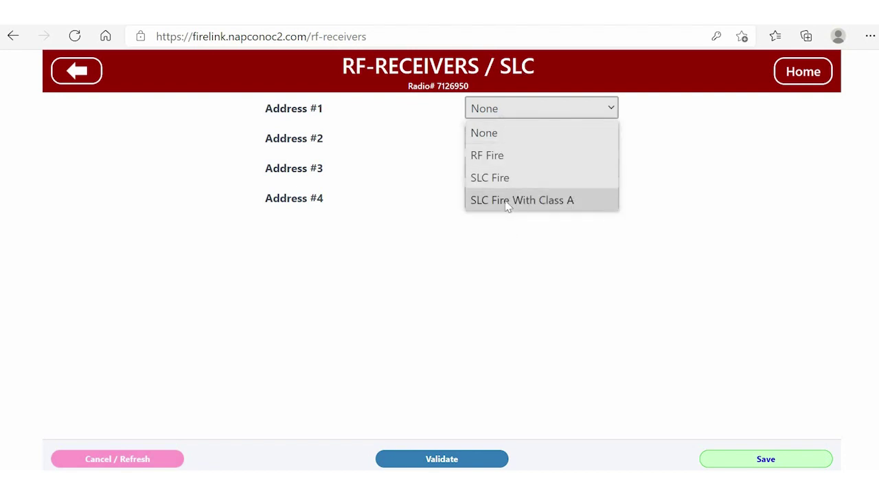
click(489, 115)
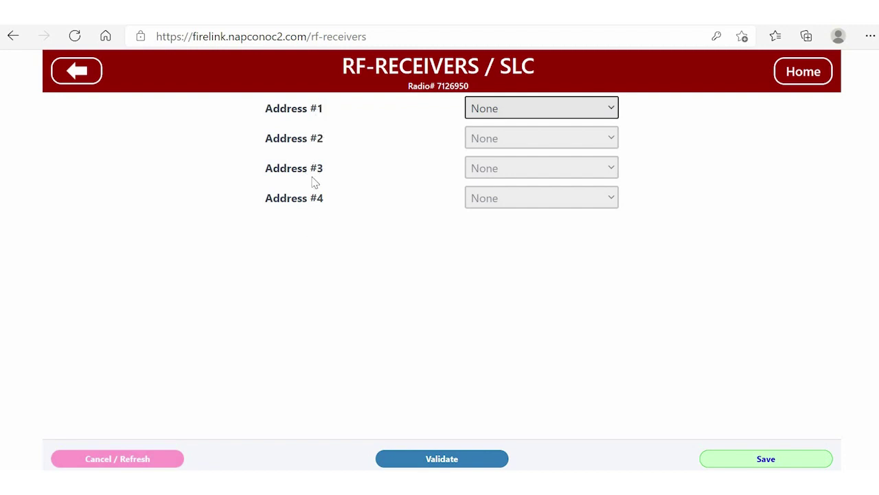
click(536, 137)
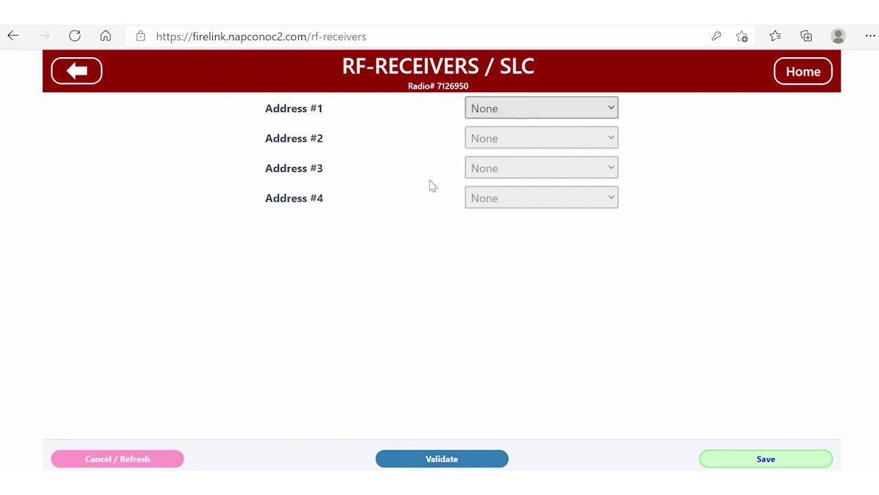
click(543, 110)
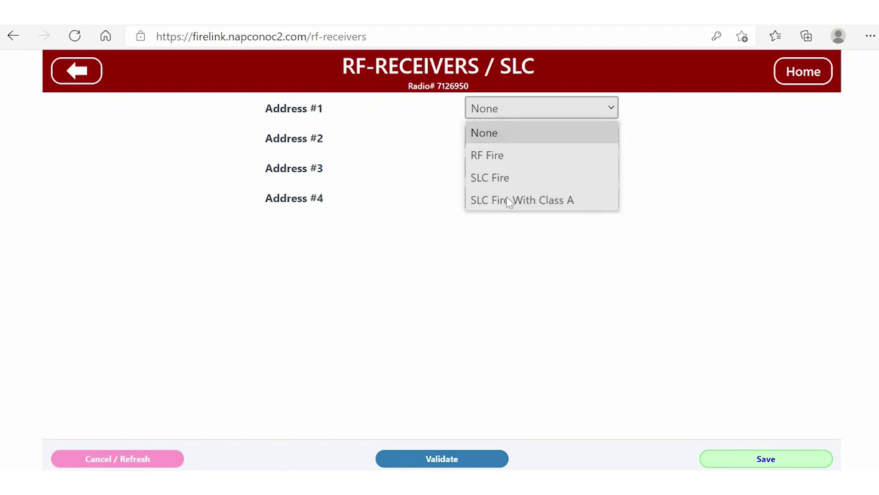
click(498, 179)
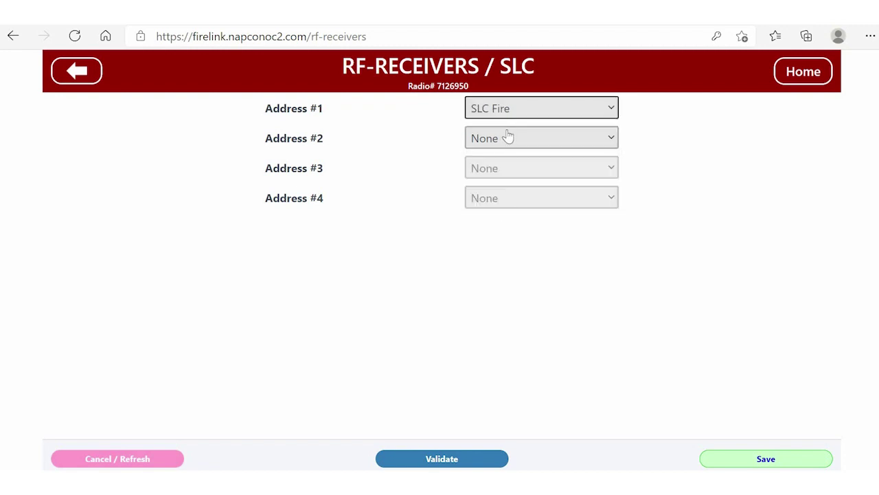
click(505, 138)
click(491, 120)
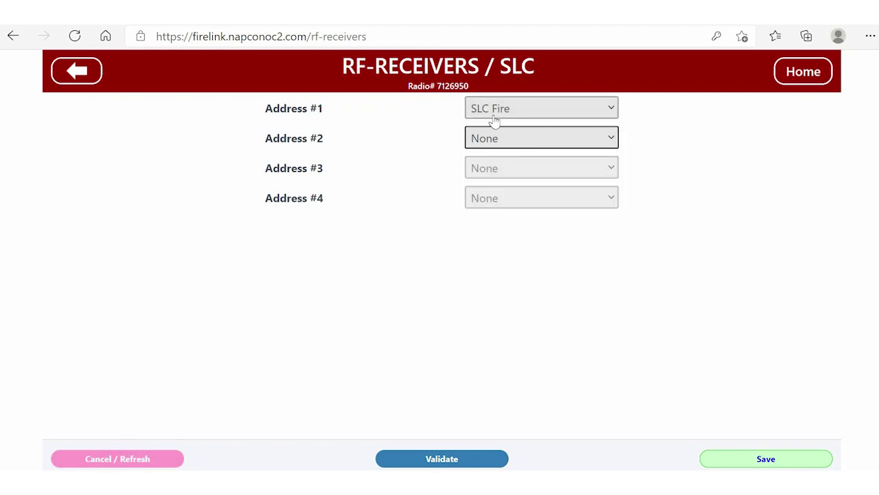
click(491, 118)
click(499, 131)
Confirm saving the RF-Receivers changes on leaving, then open Zone Assignments
click(83, 77)
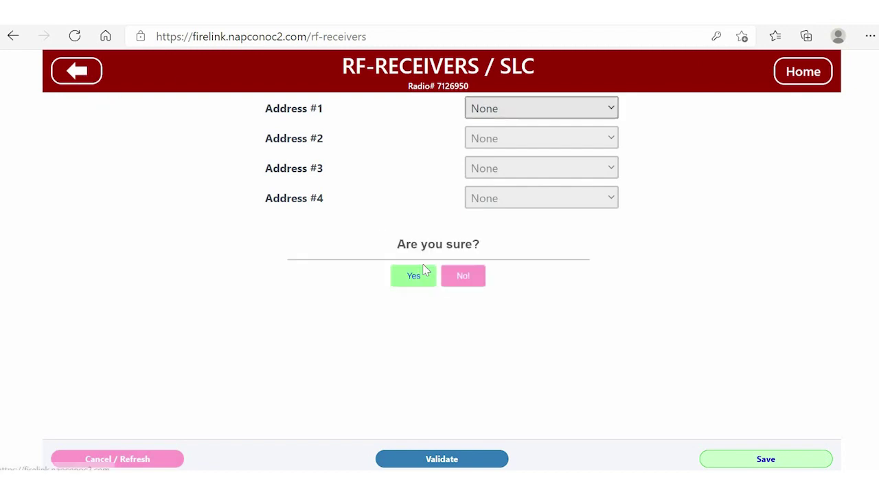
click(410, 284)
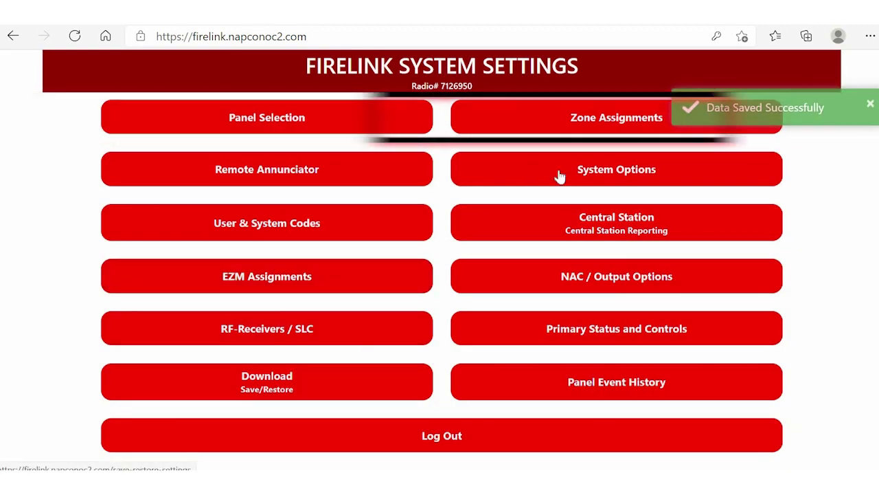
click(575, 128)
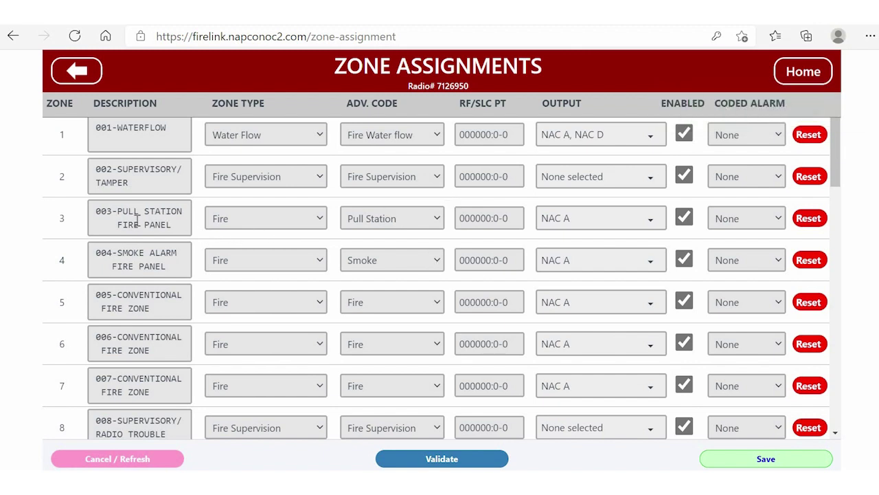
Scroll through the Zone Assignments list of zones 1–8
scroll(197, 273, down, 1)
scroll(197, 274, down, 2)
scroll(232, 286, up, 3)
scroll(441, 276, down, 2)
scroll(443, 275, up, 2)
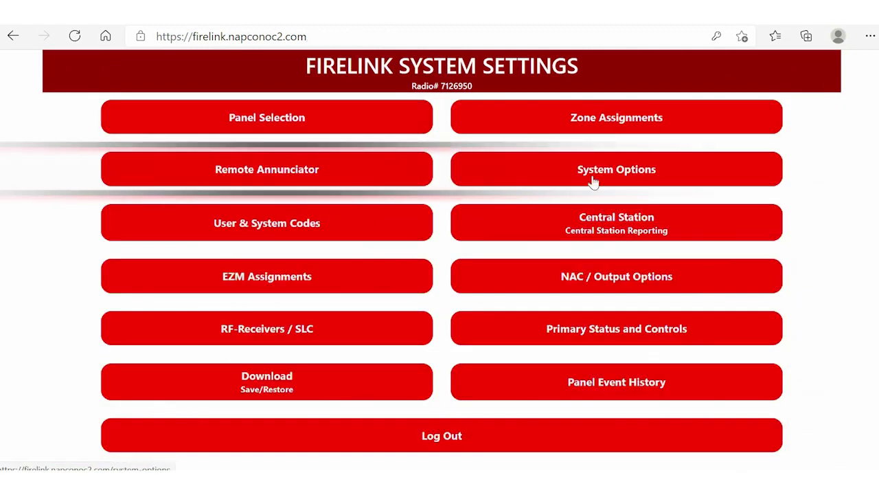
Review the System Options page, then move on to CS Reporting from the menu
click(588, 175)
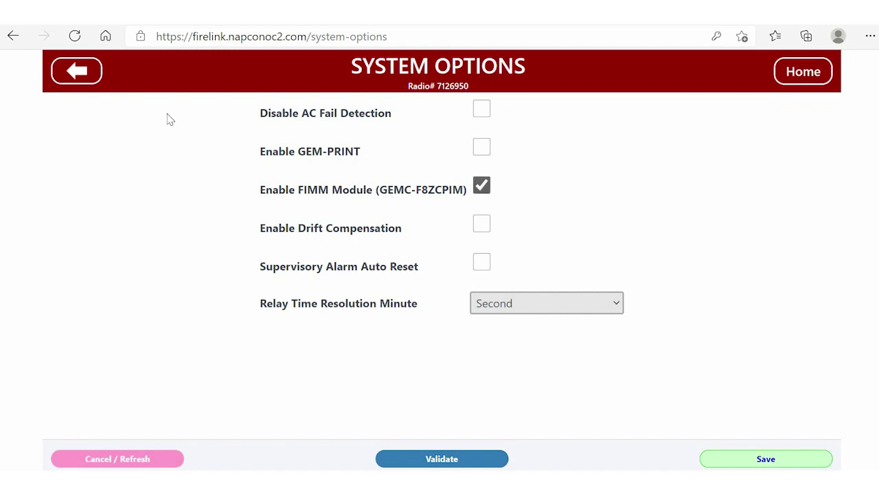
click(71, 77)
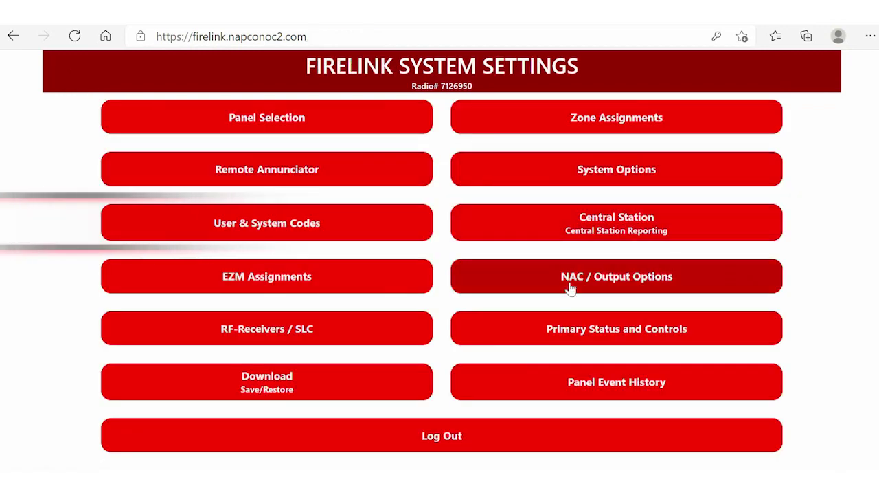
click(546, 217)
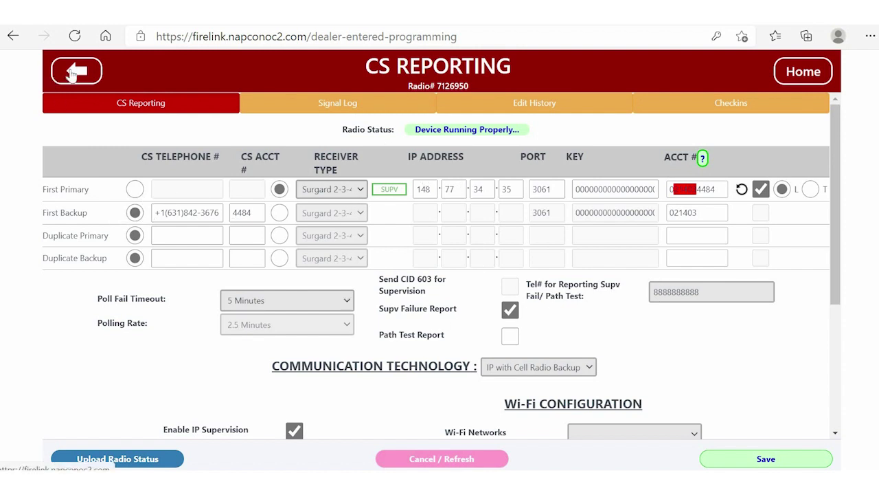
click(104, 81)
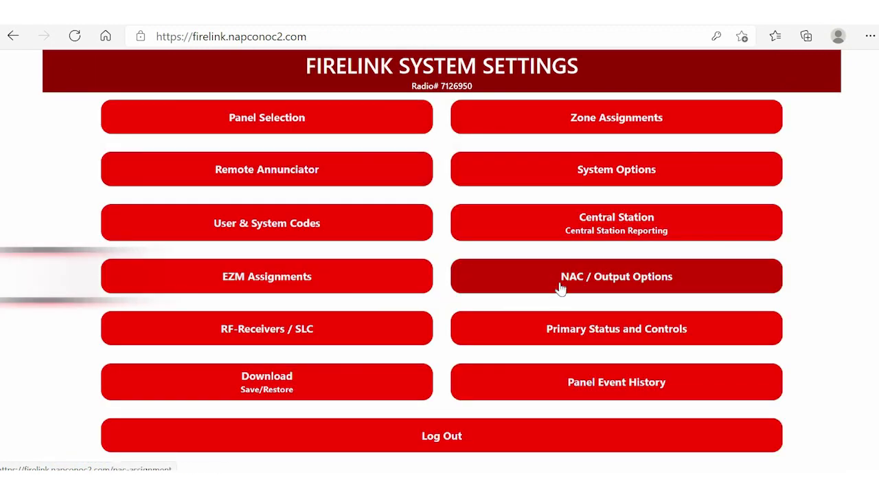
click(560, 282)
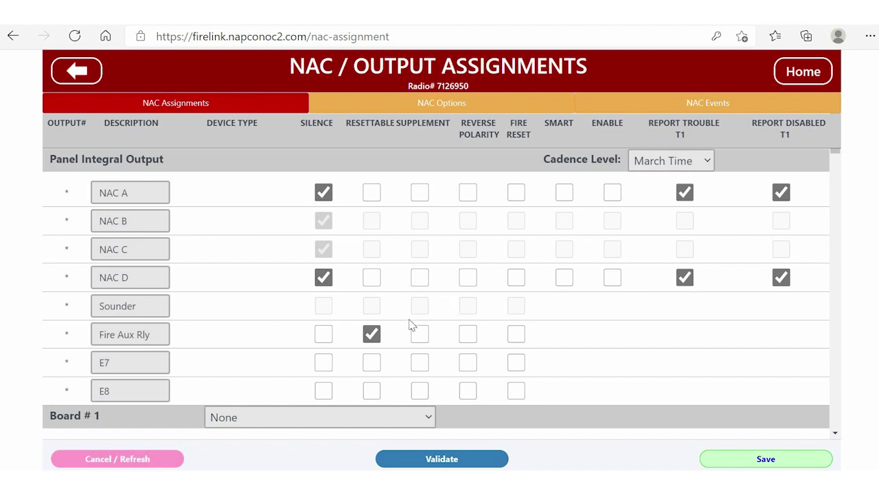
click(379, 103)
scroll(475, 213, down, 1)
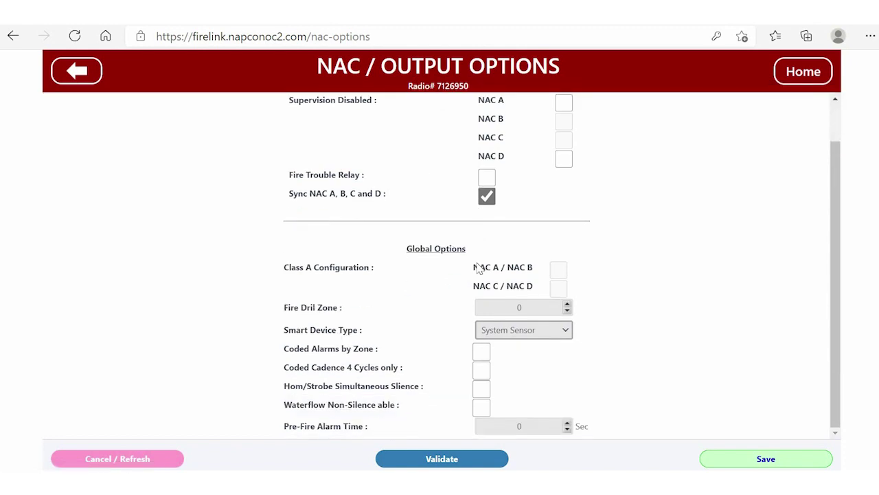
scroll(510, 387, up, 3)
click(625, 104)
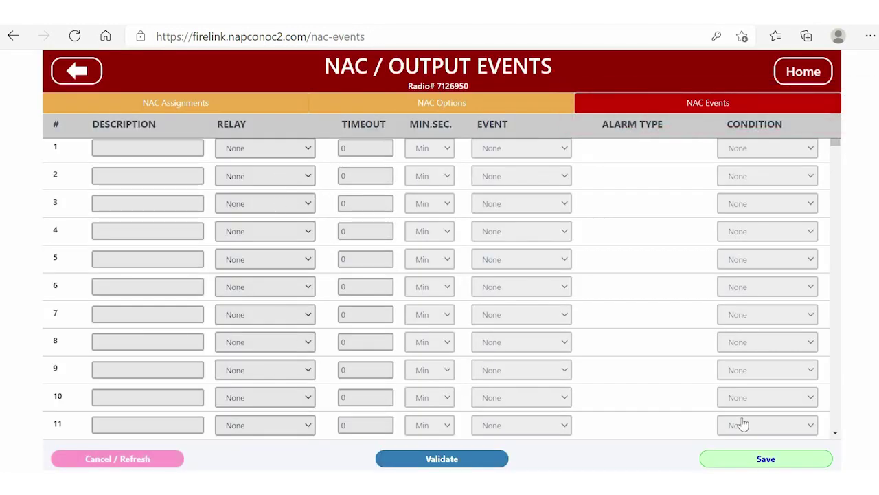
click(72, 76)
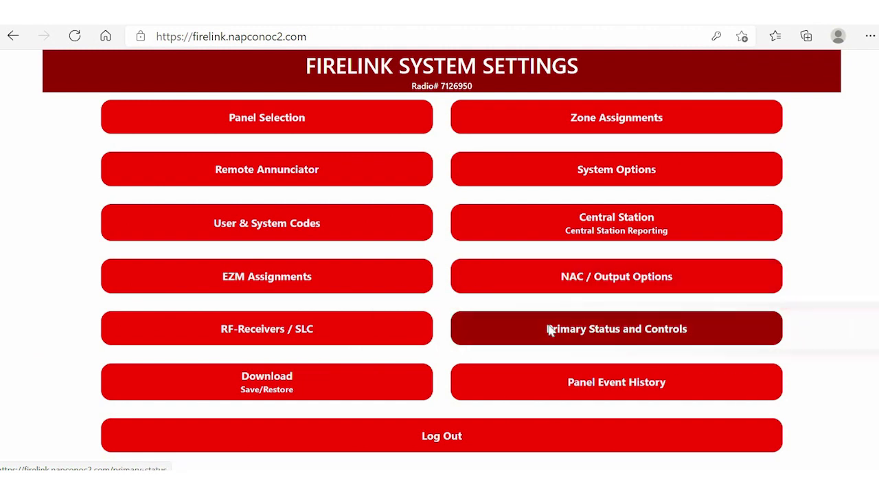
click(550, 331)
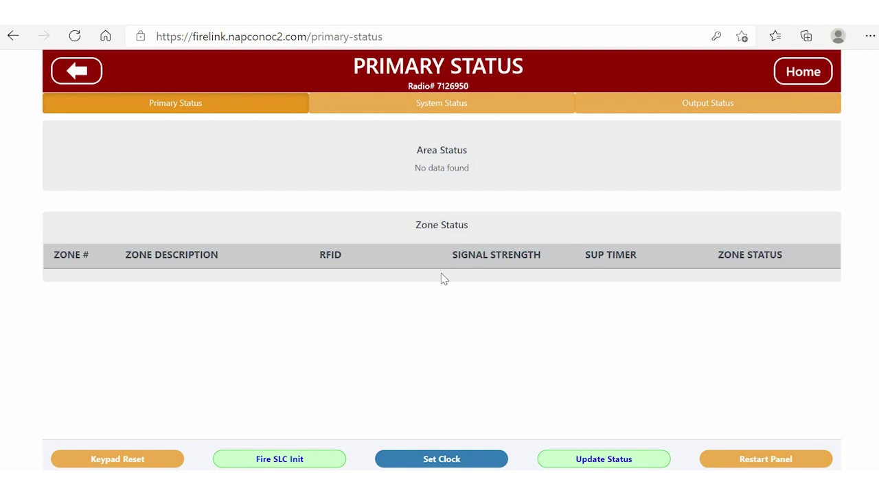
View Panel Event History and the Download Save/Restore page, returning to the settings menu
click(69, 74)
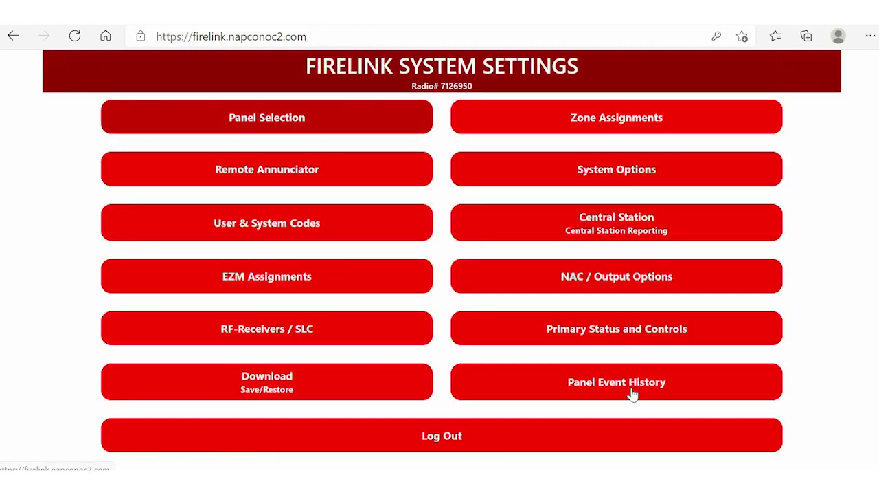
click(632, 385)
click(89, 81)
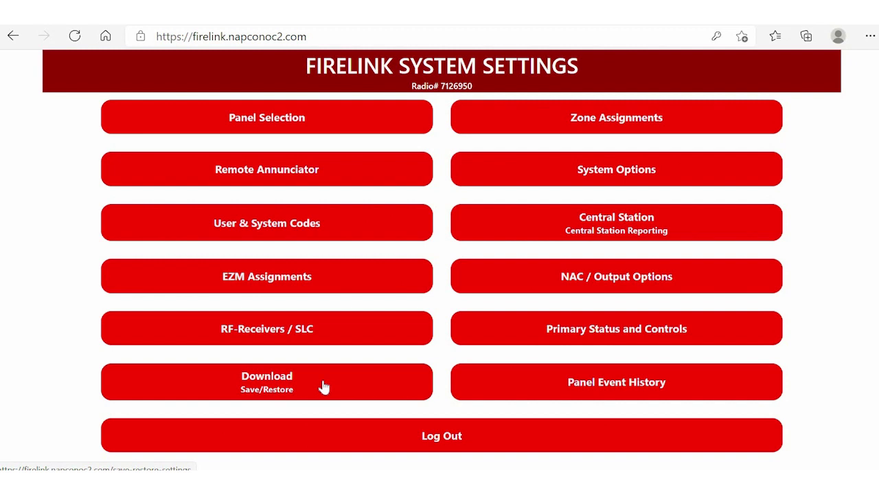
click(320, 385)
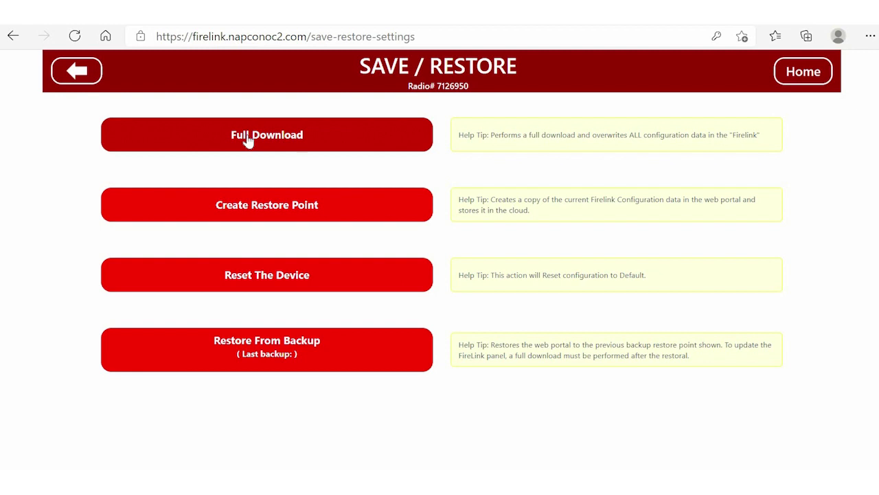
click(71, 71)
Reopen the Download Save/Restore page and go back to the System Settings menu
click(289, 337)
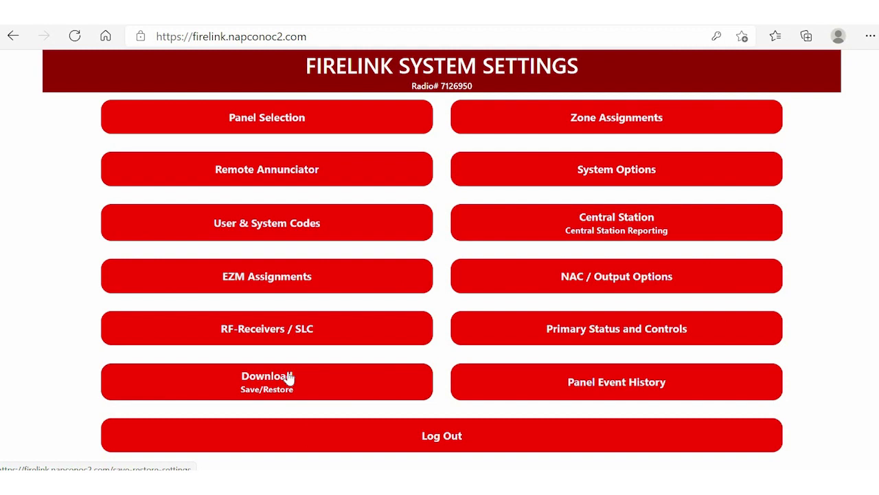
click(289, 377)
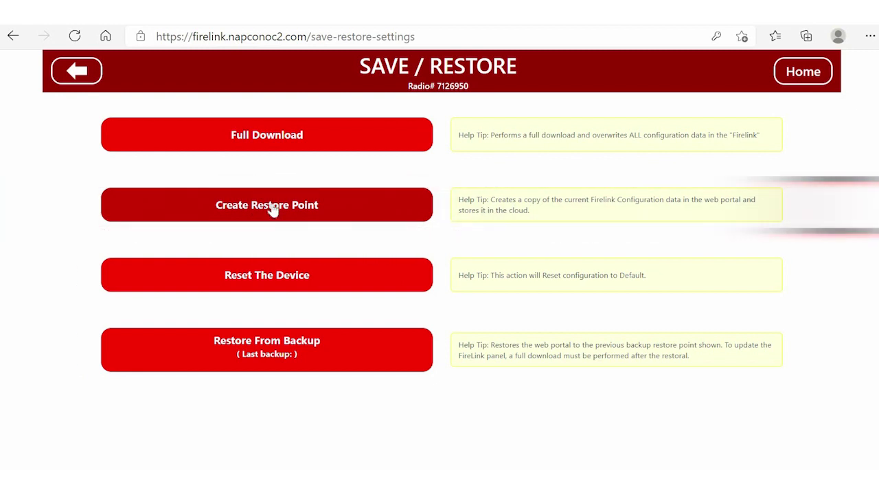
click(92, 74)
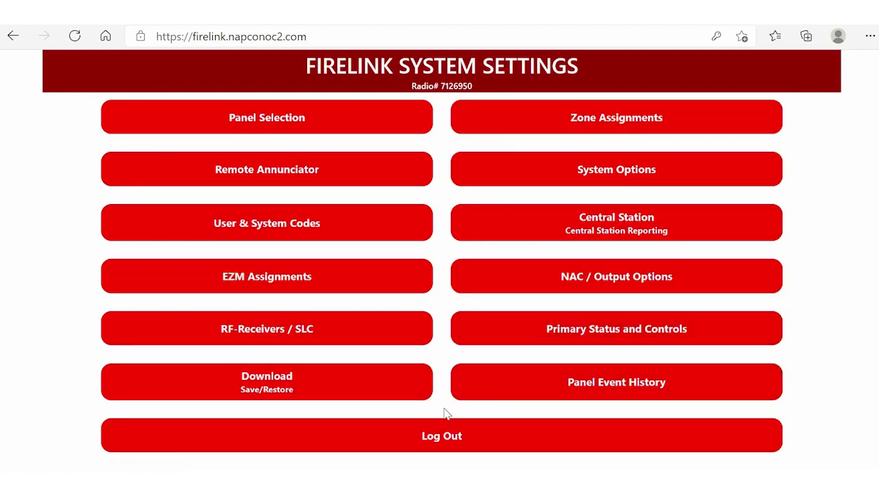